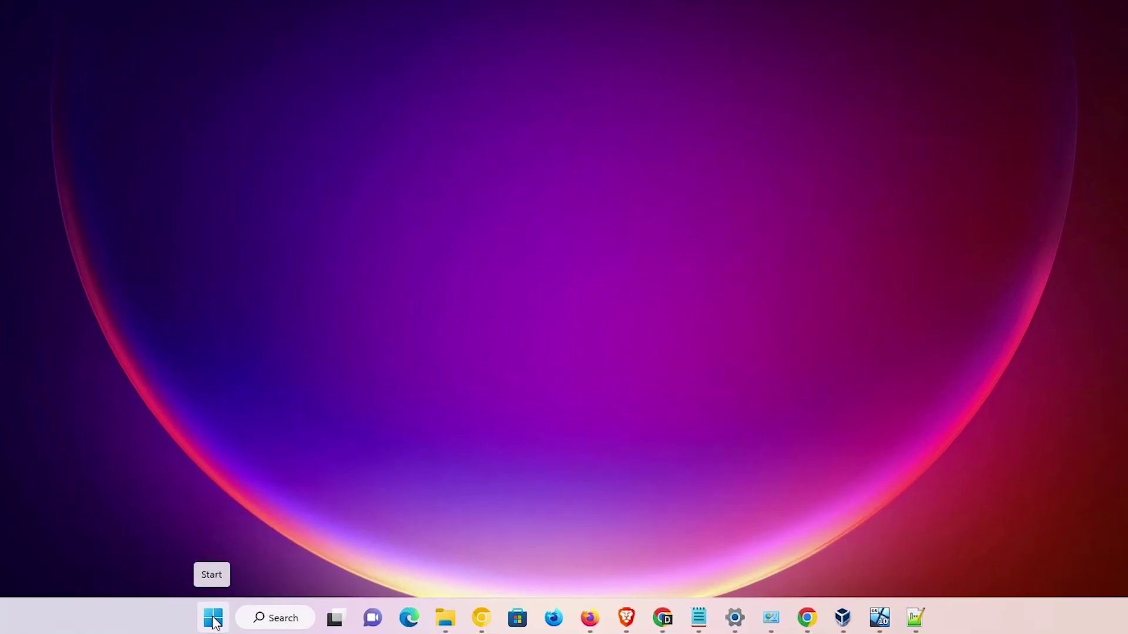
Launch Command Prompt from a Start search for 'cmd' and reposition its window
left_click(313, 621)
type("cmd")
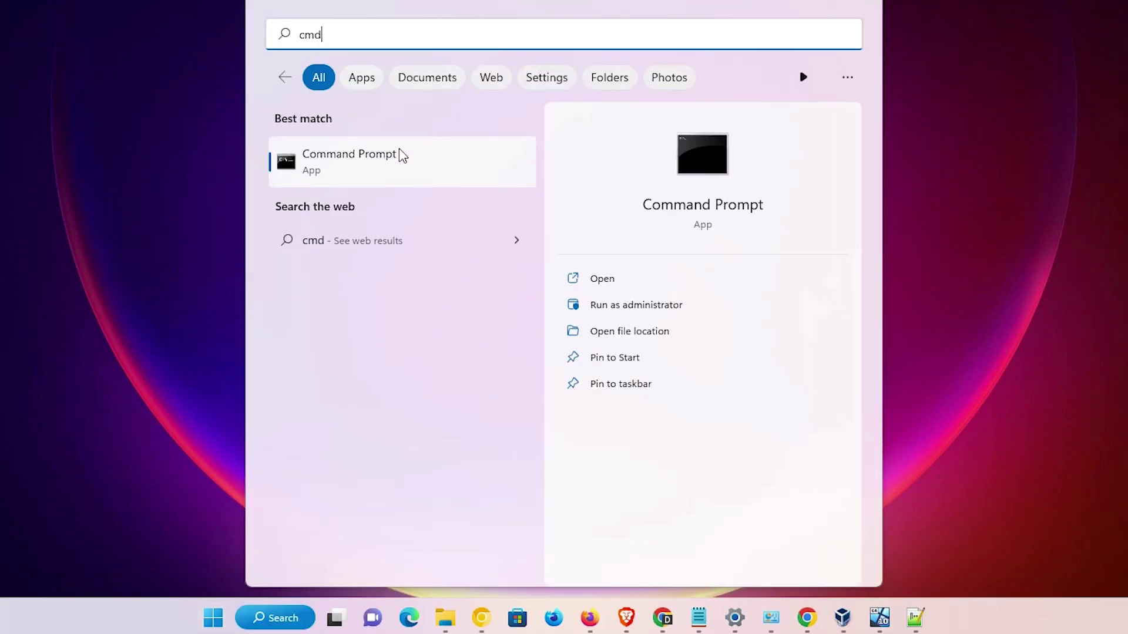
left_click(402, 160)
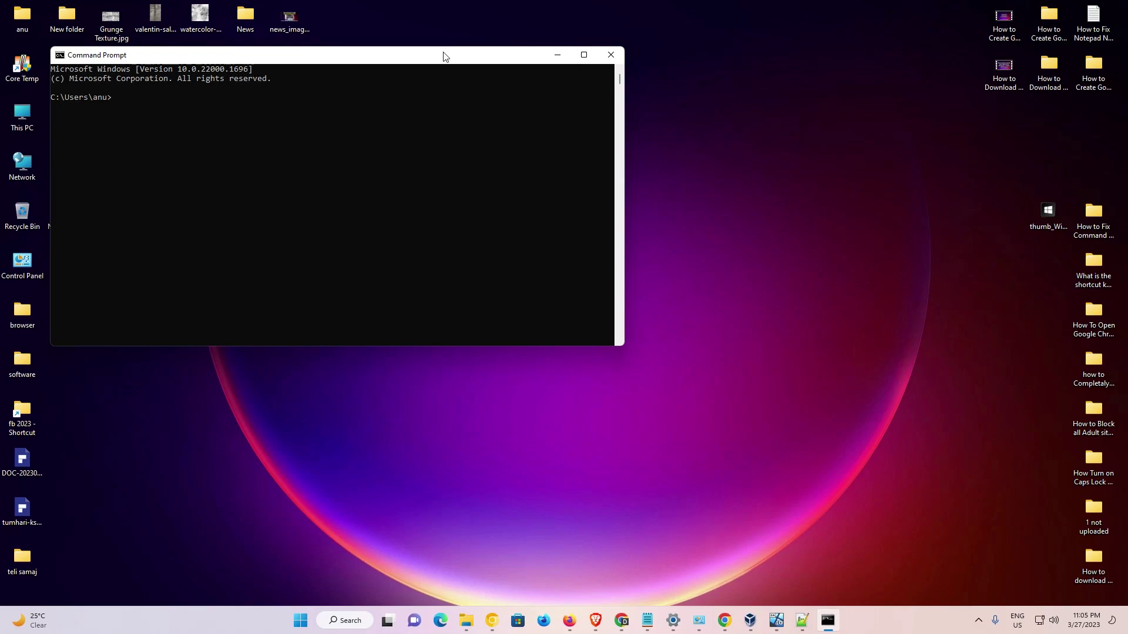
left_click_drag(446, 55, 640, 197)
Run java --version, which reports Java 20 (build 20+36-2344)
left_click(476, 309)
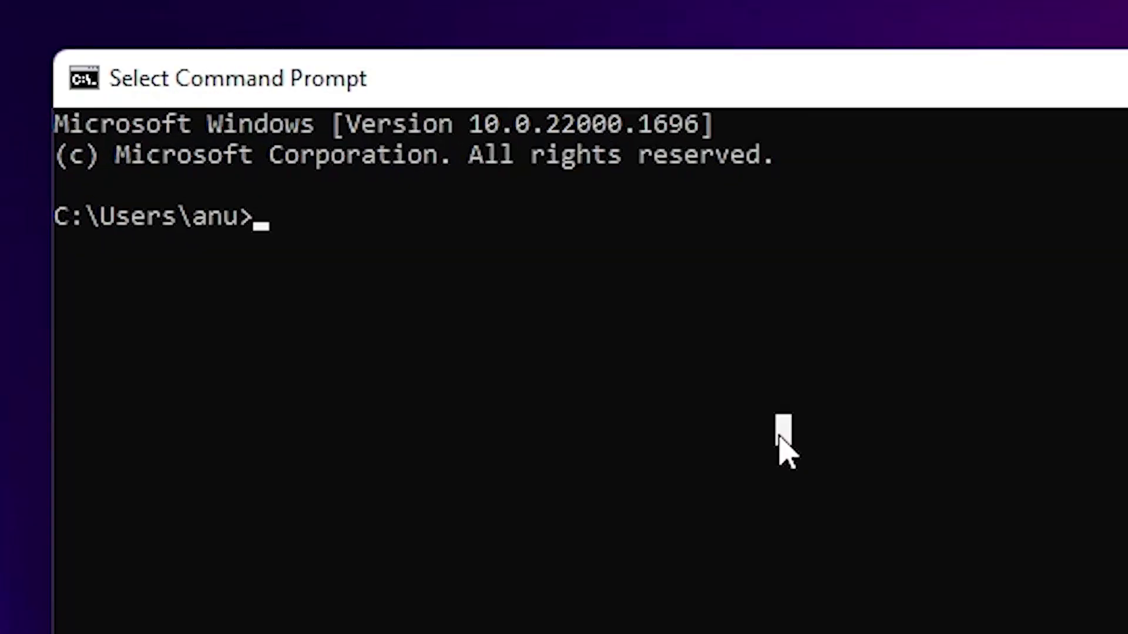
type("n")
key("BackSpace")
type("java")
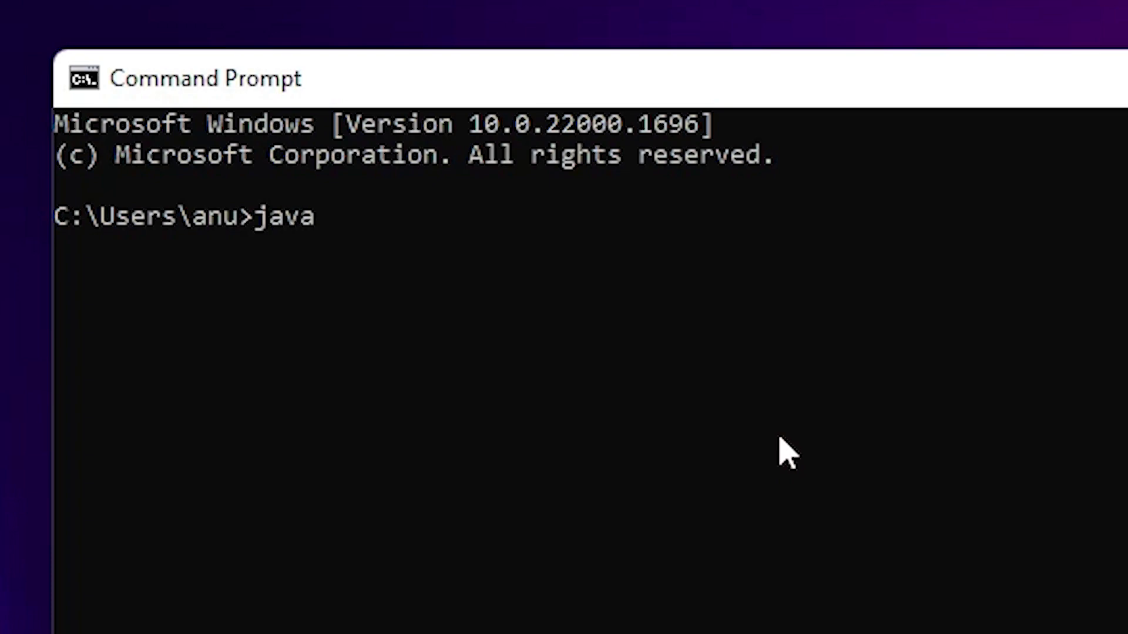
type(" --version")
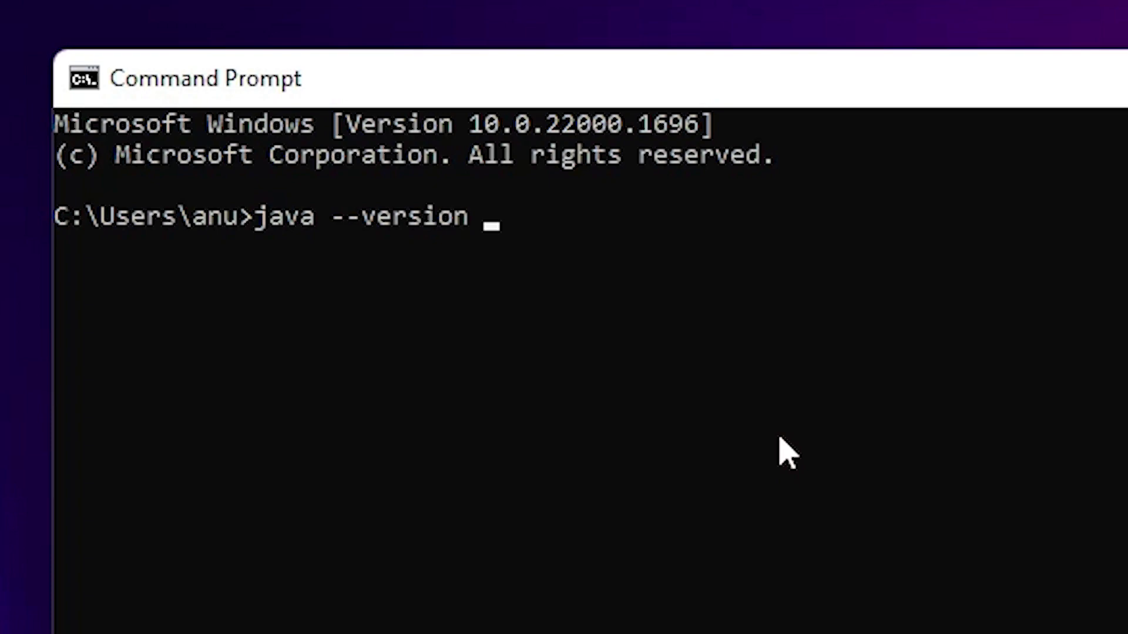
key("Return")
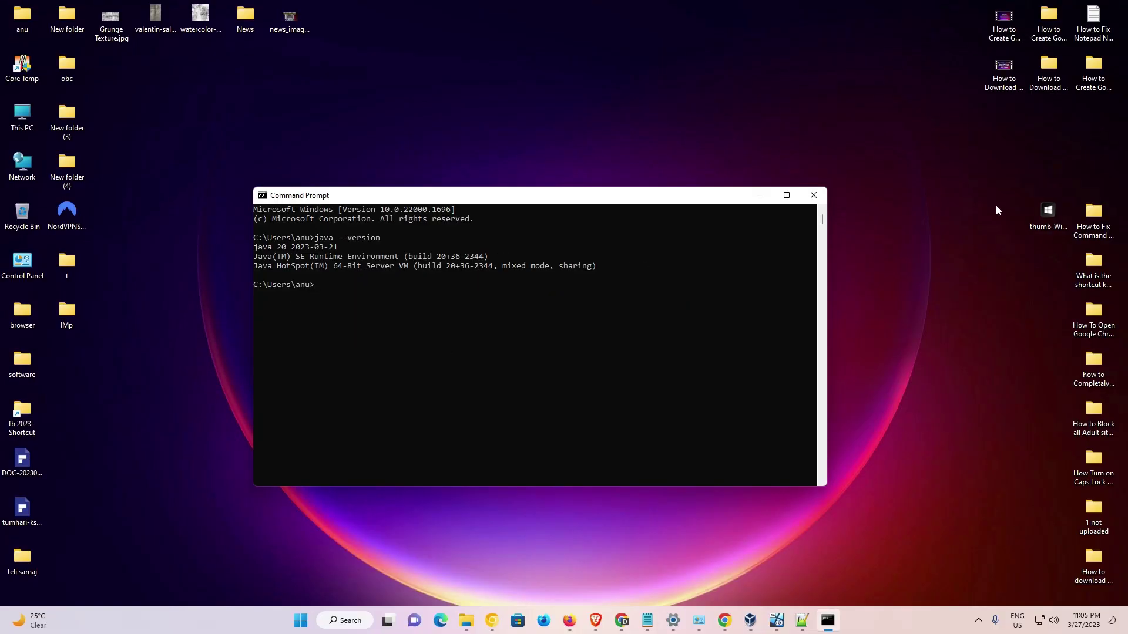
Close Command Prompt and open Control Panel through a Start search for 'con'
left_click(816, 197)
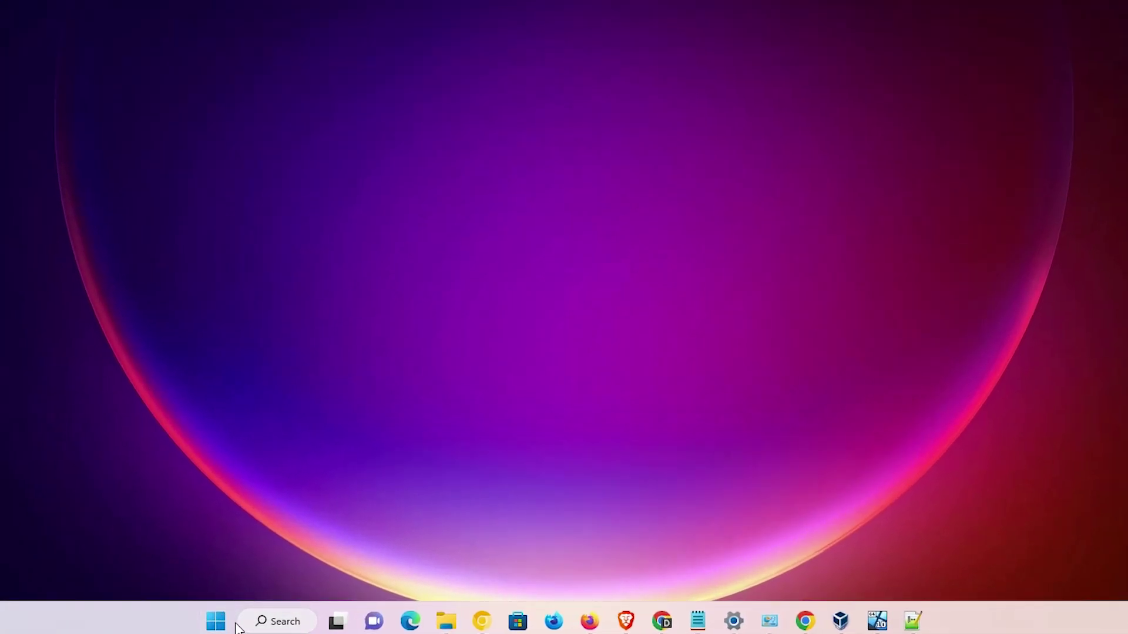
left_click(217, 622)
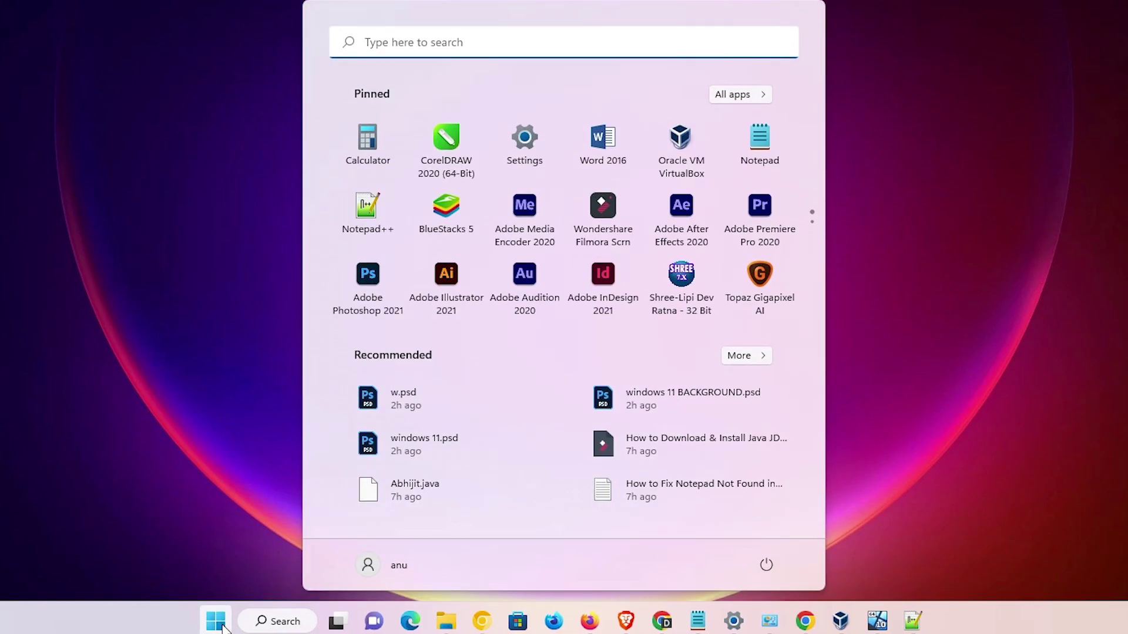
type("con")
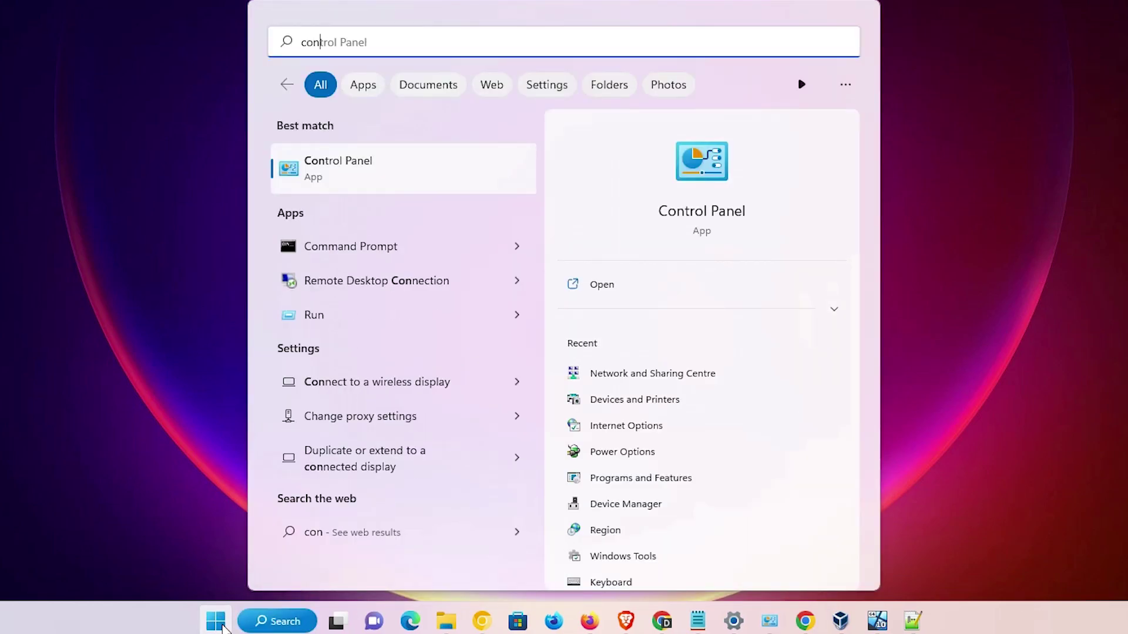
left_click(275, 173)
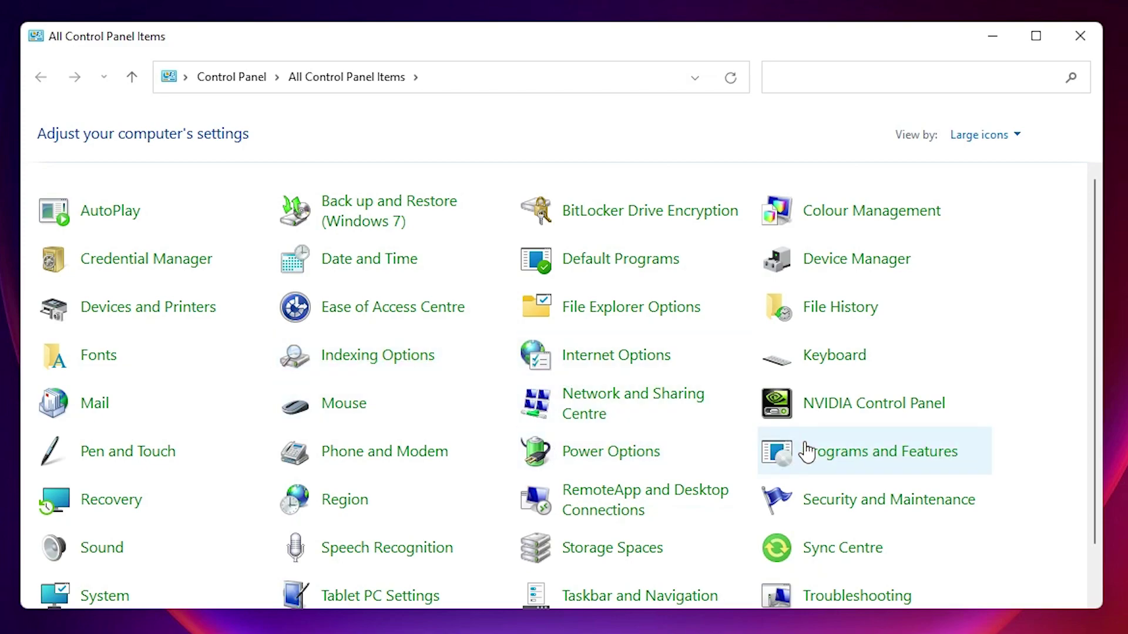
Uninstall Java(TM) SE Development Kit 20 from Programs and Features, confirming with Yes
left_click(841, 456)
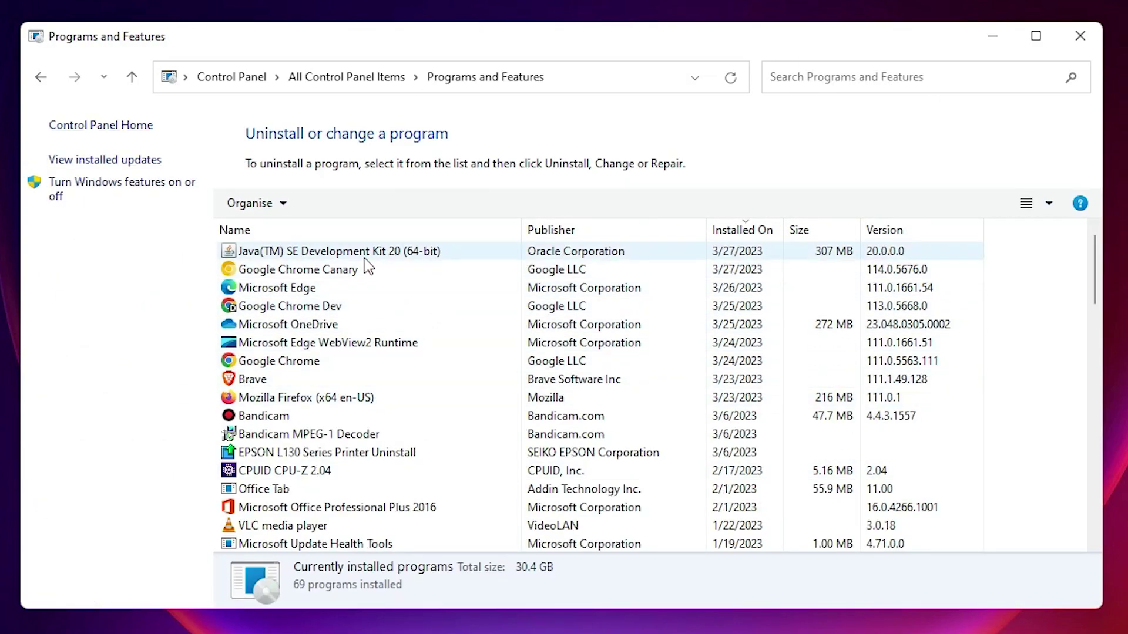
left_click(338, 253)
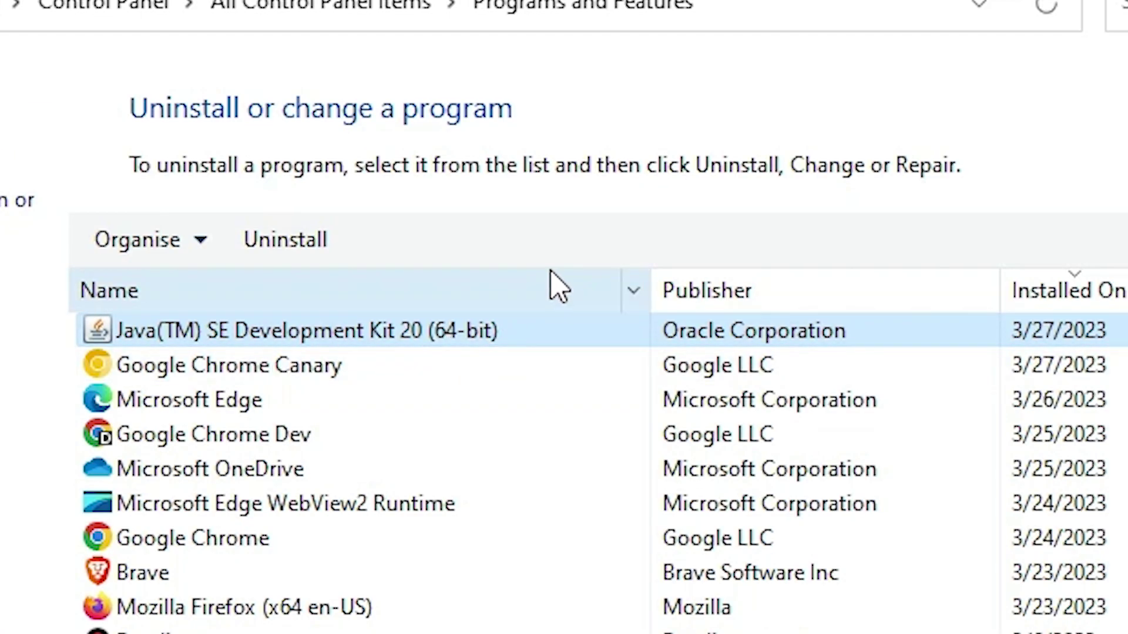
left_click(313, 243)
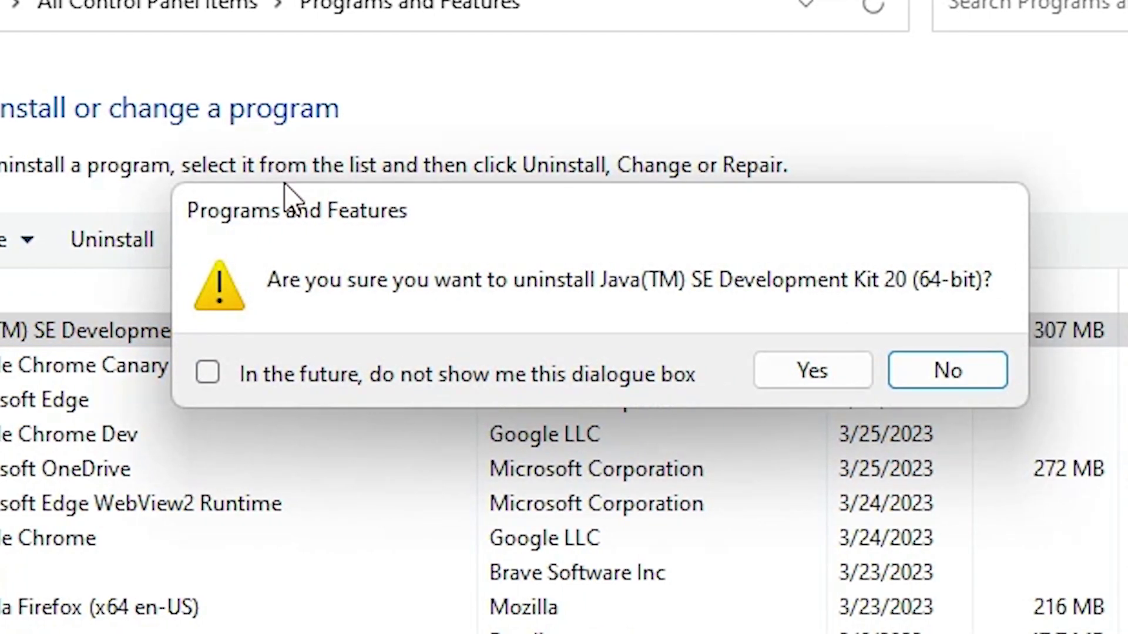
left_click(851, 371)
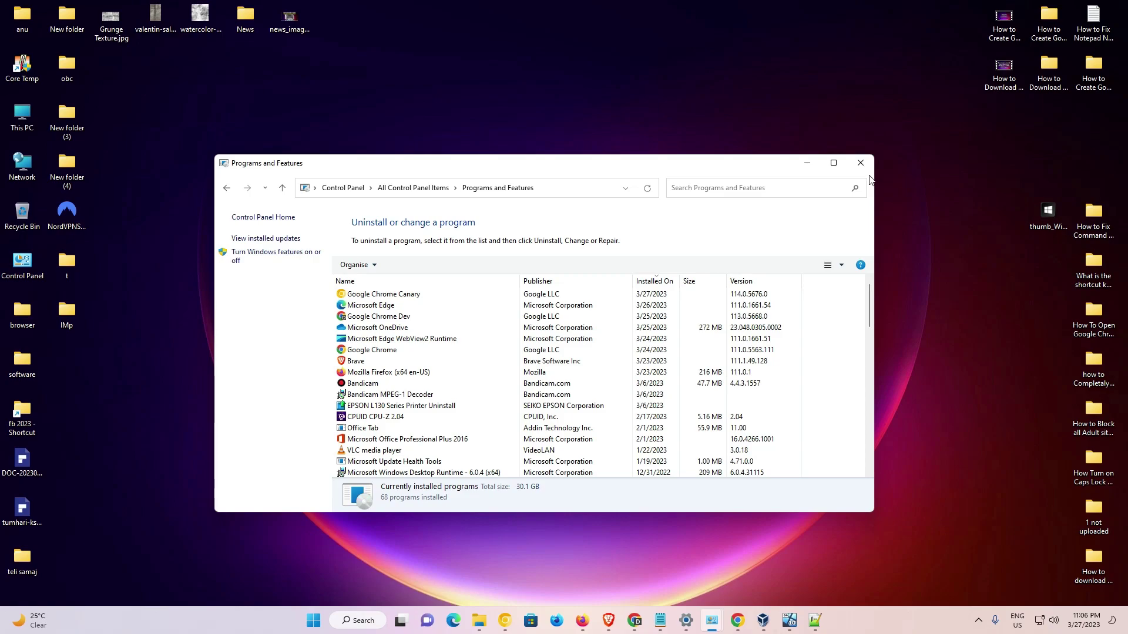
Close Programs and Features and open 'Edit the system environment variables' from Start search
left_click(861, 164)
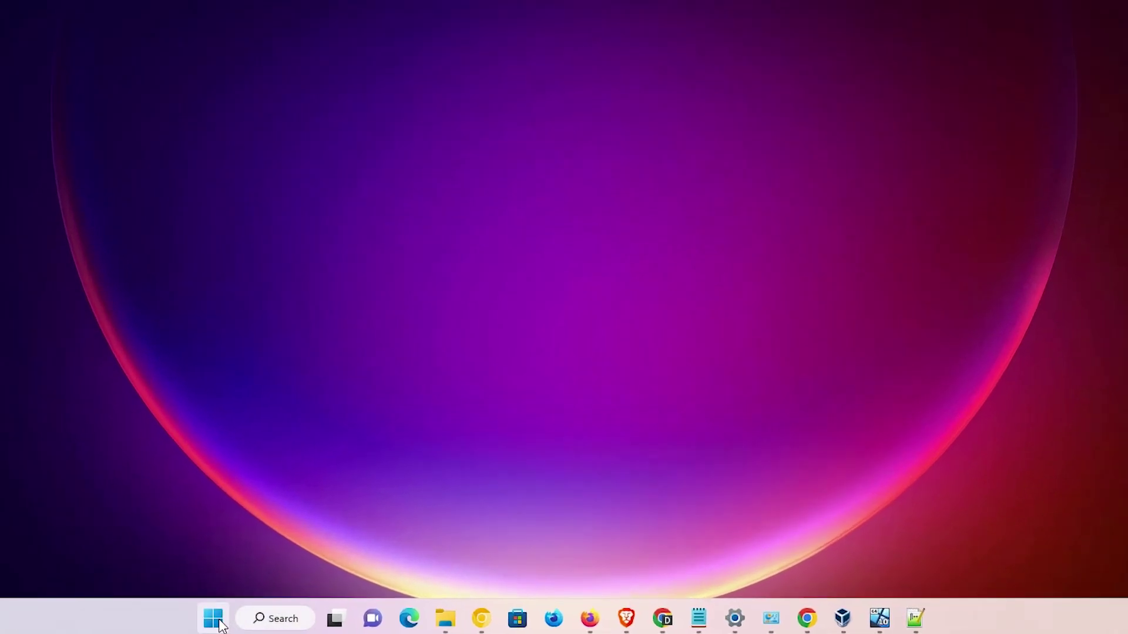
left_click(220, 623)
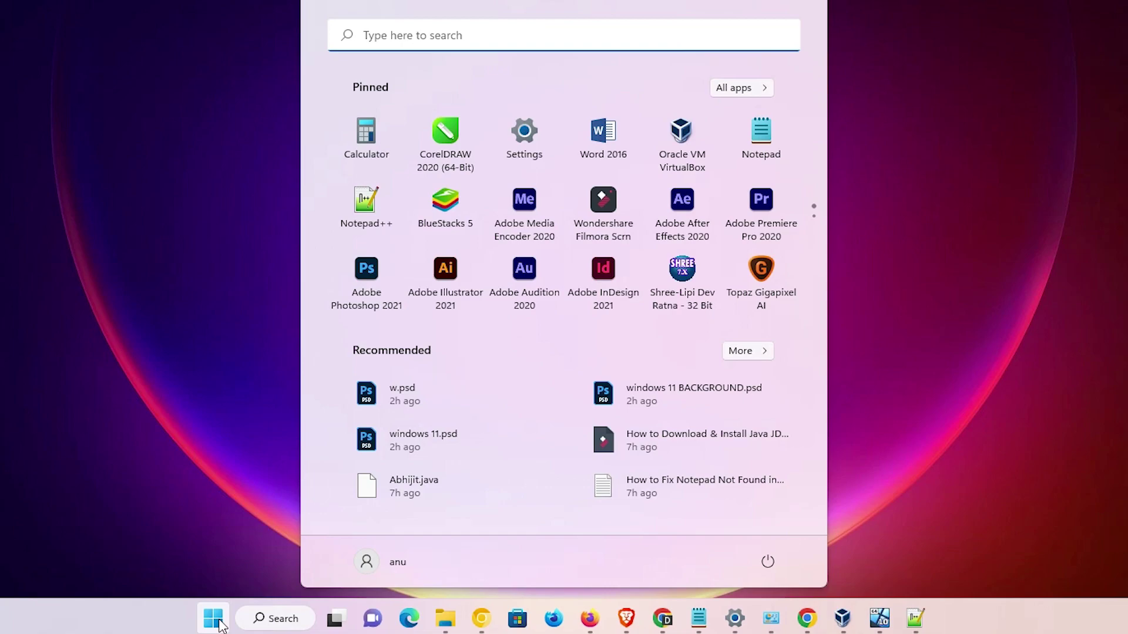
type("edit")
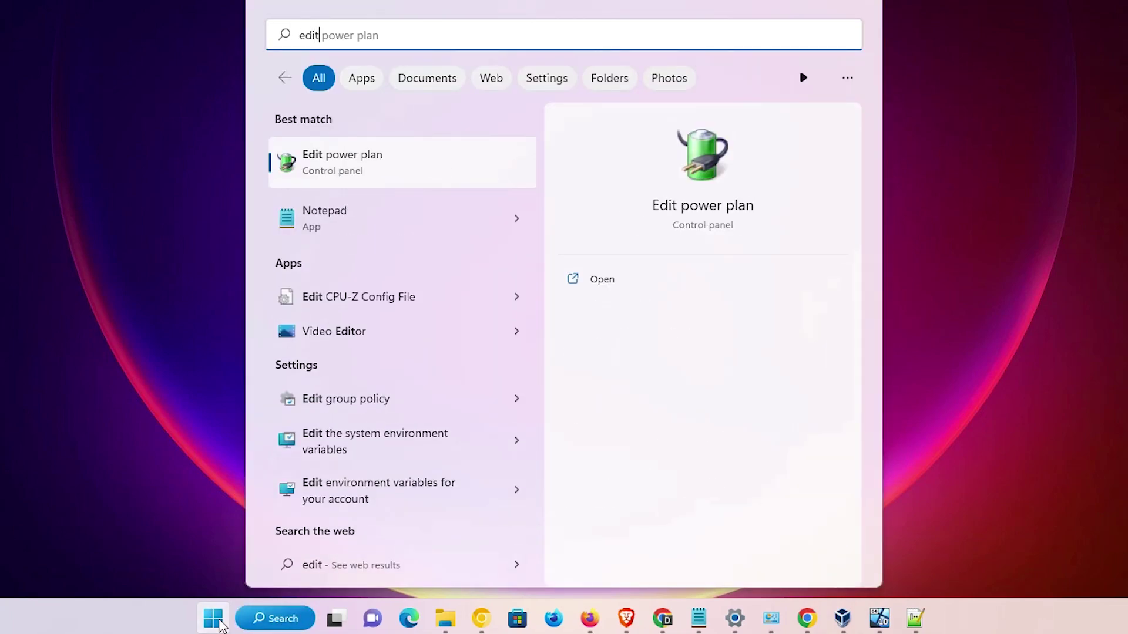
key("BackSpace")
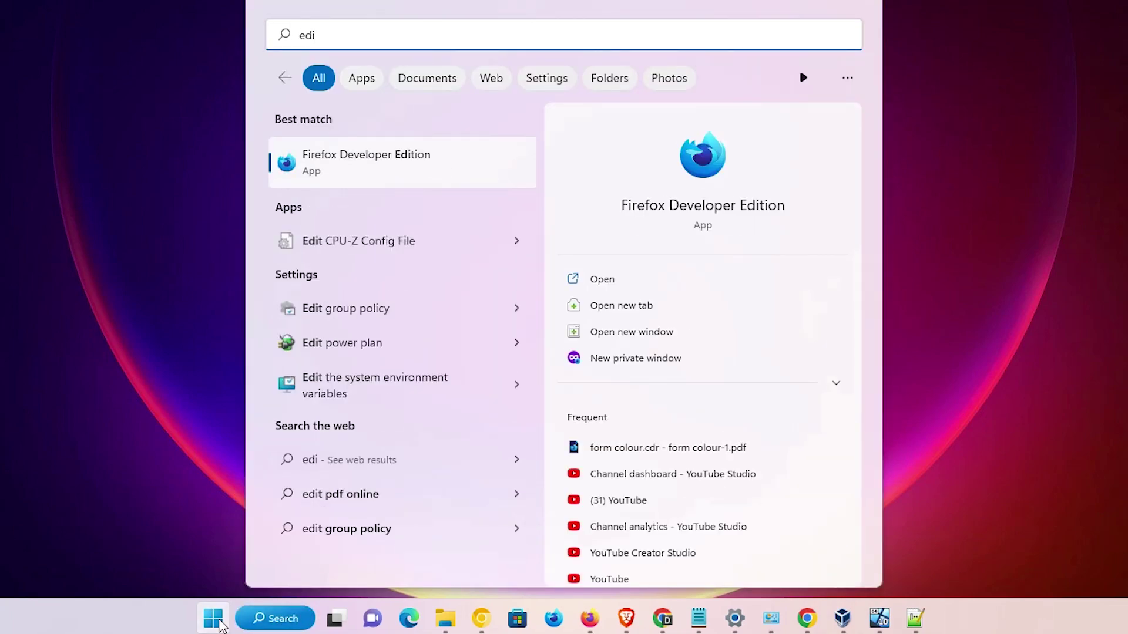
type("t th")
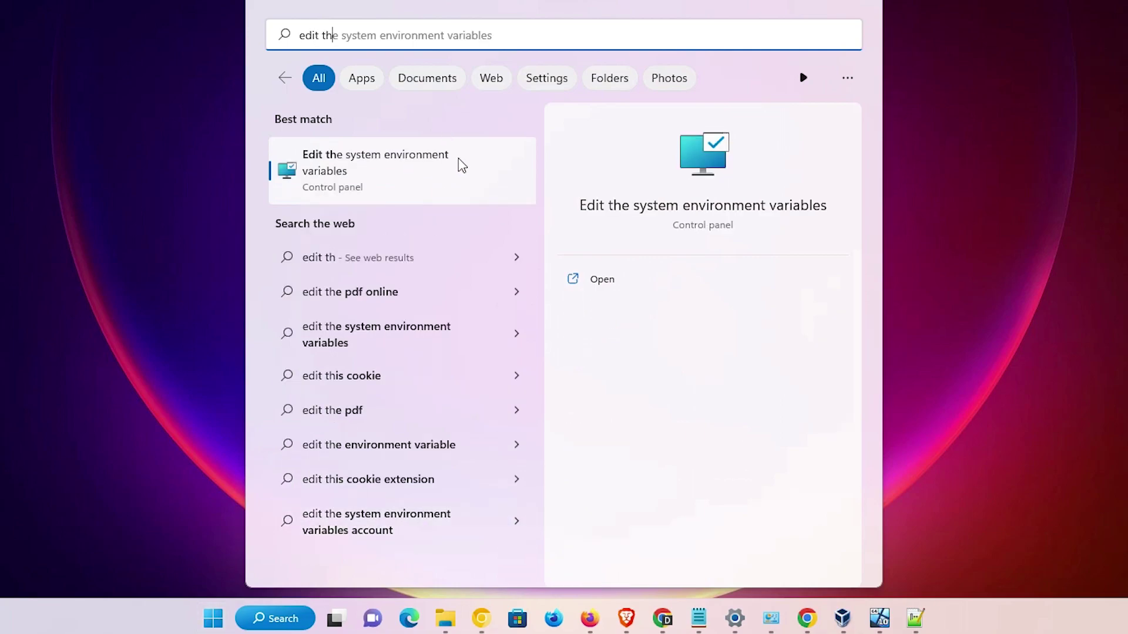
left_click(364, 166)
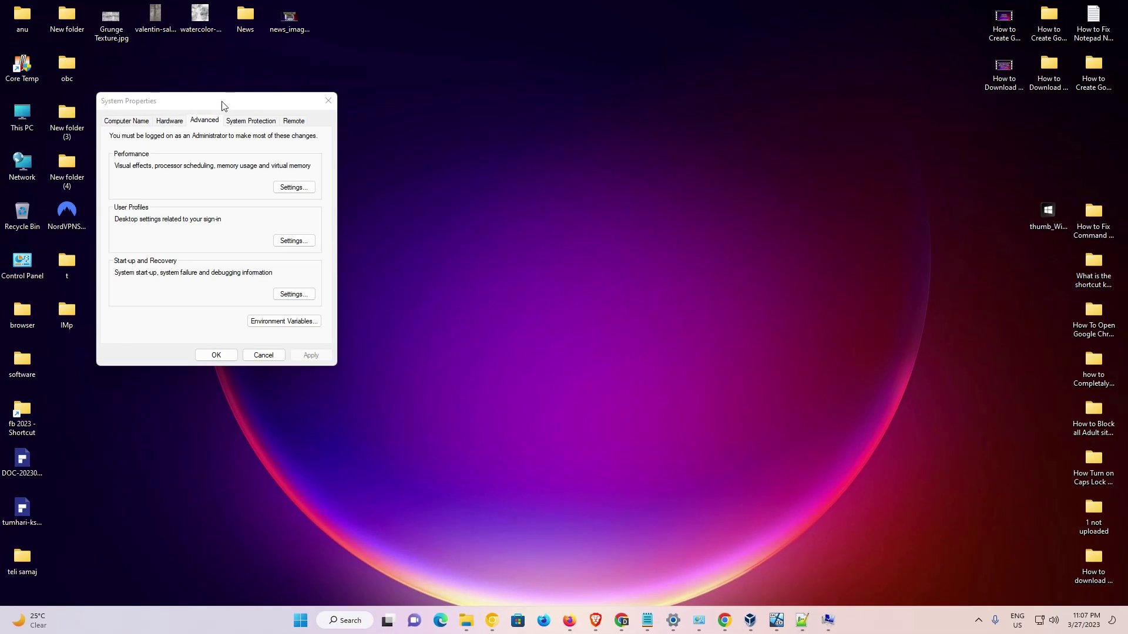
Open Environment Variables from System Properties and scroll the system variables down to Path
left_click_drag(212, 99, 502, 203)
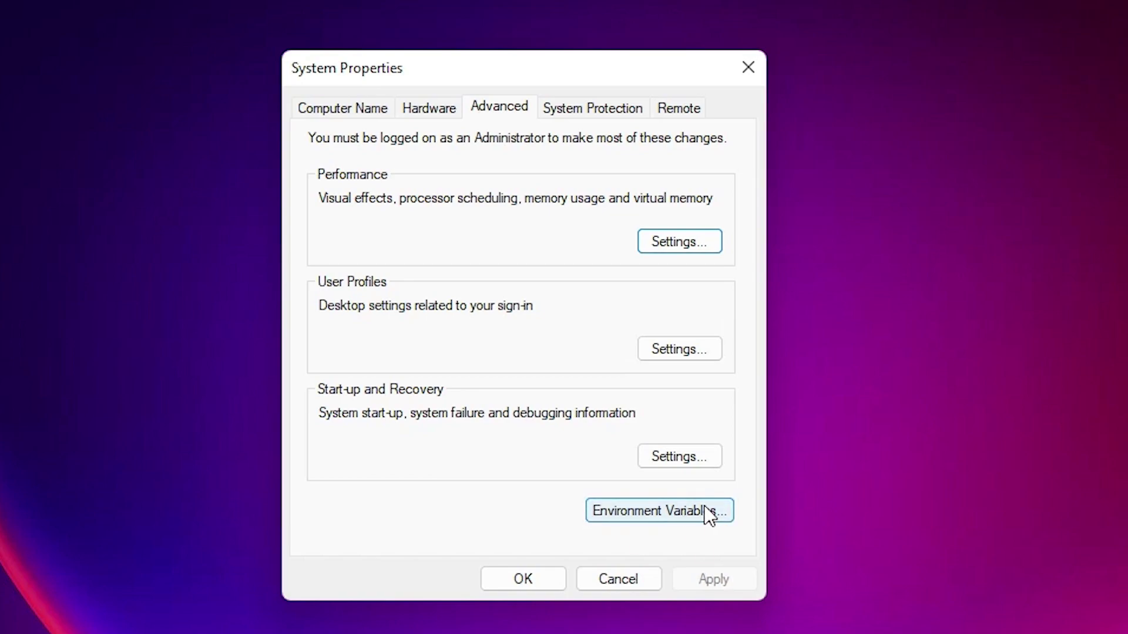
left_click(666, 510)
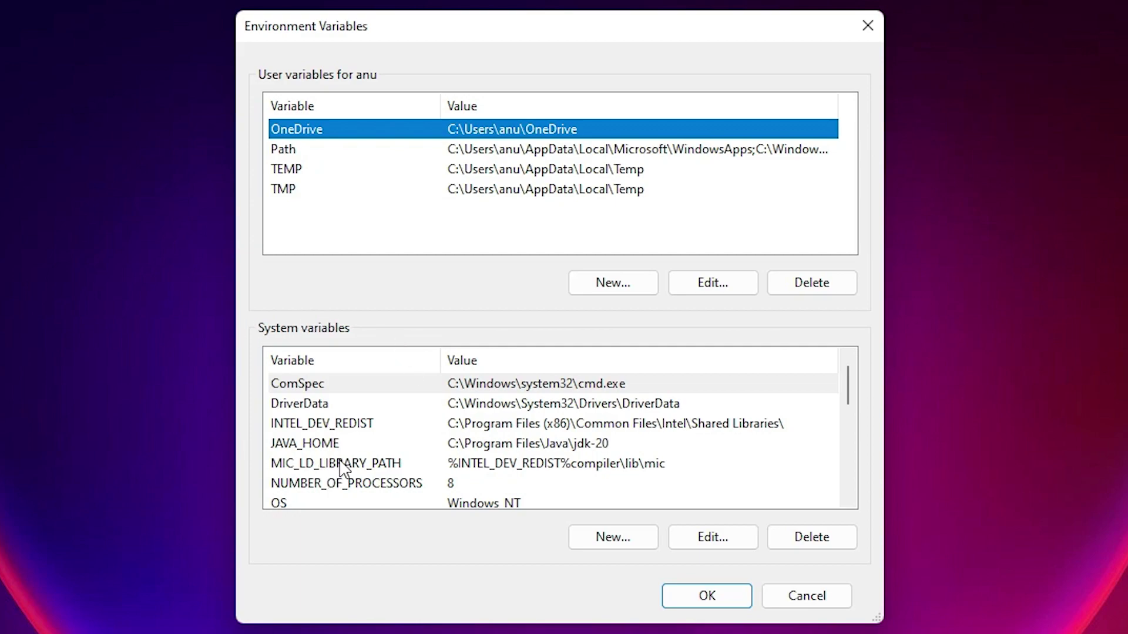
scroll(343, 470, "down", 1)
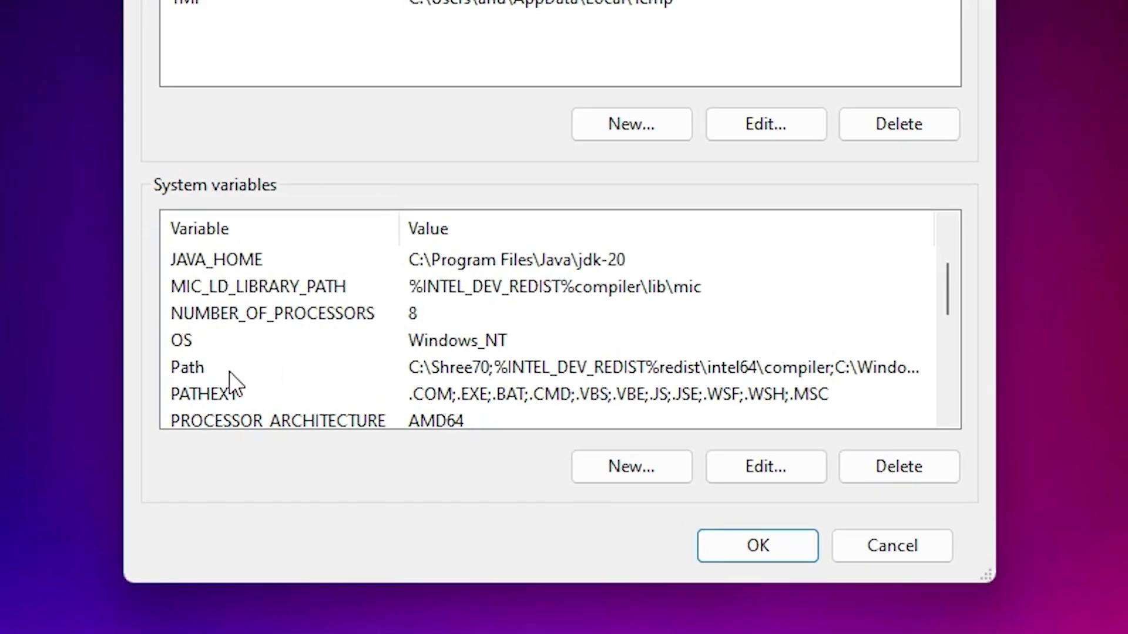
Remove the C:\Program Files\Java\jdk-20\bin entry from the system Path variable
left_click(229, 371)
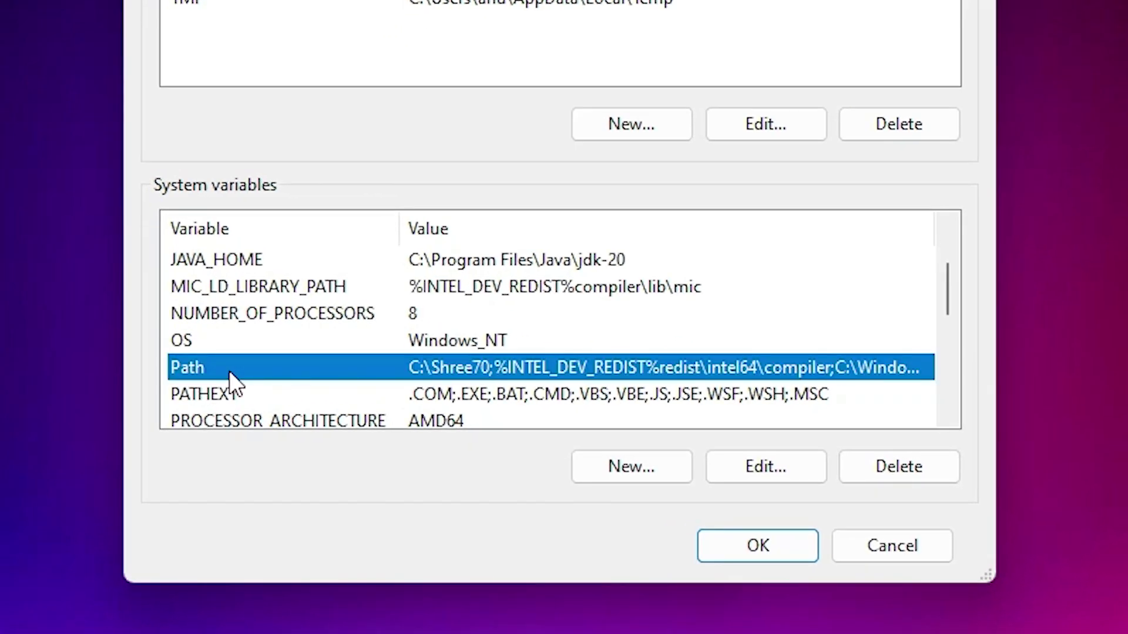
left_click(793, 464)
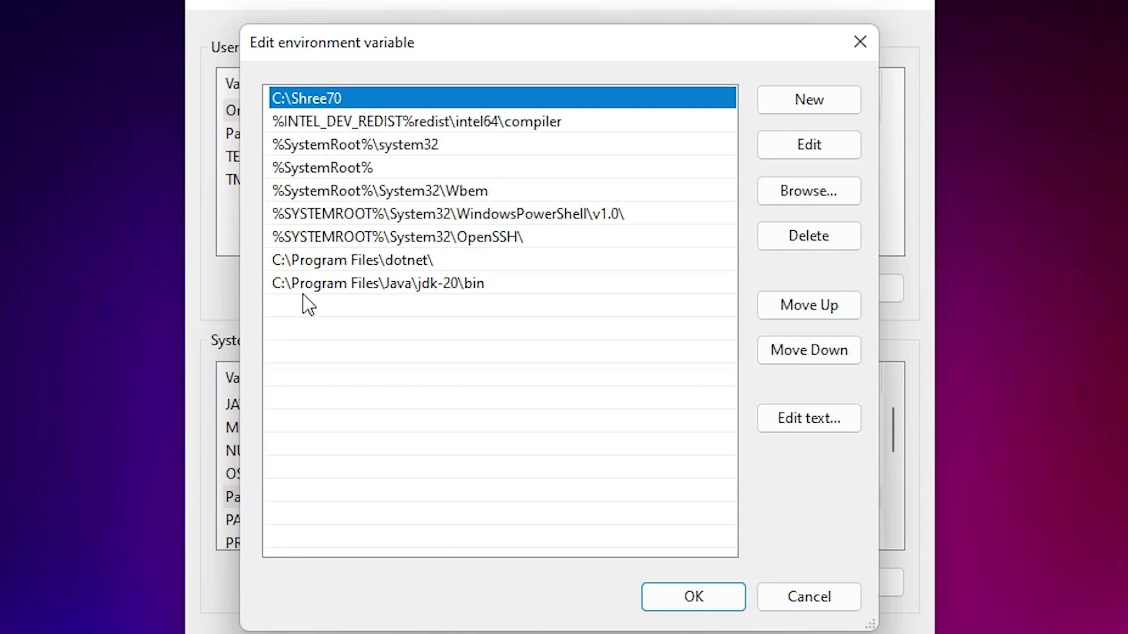
left_click(455, 284)
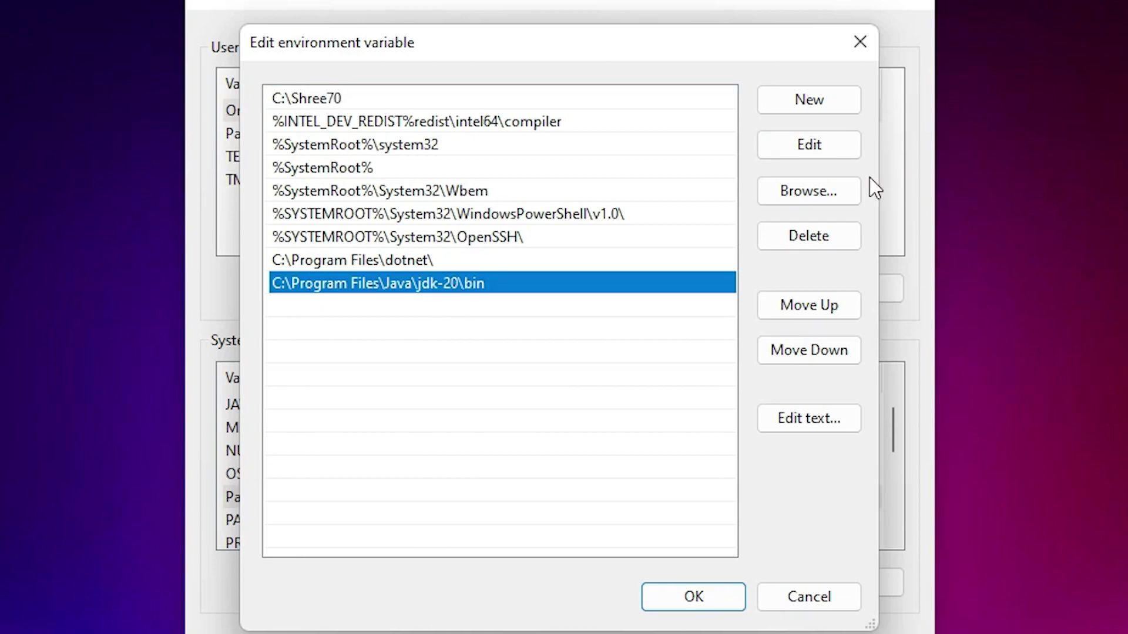
left_click(821, 238)
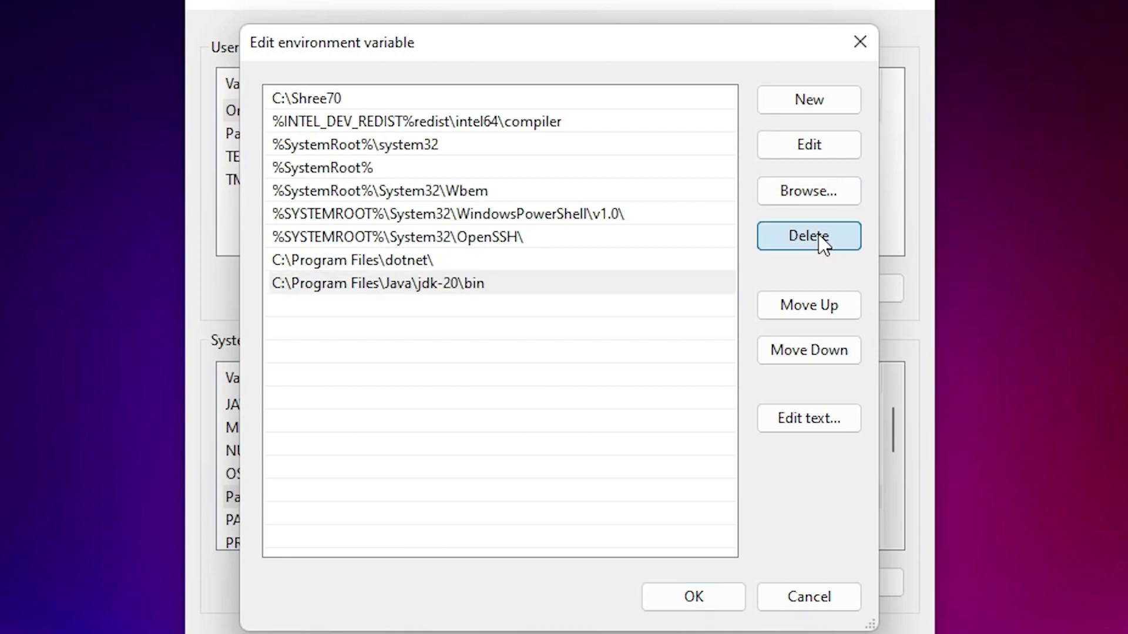
left_click(728, 597)
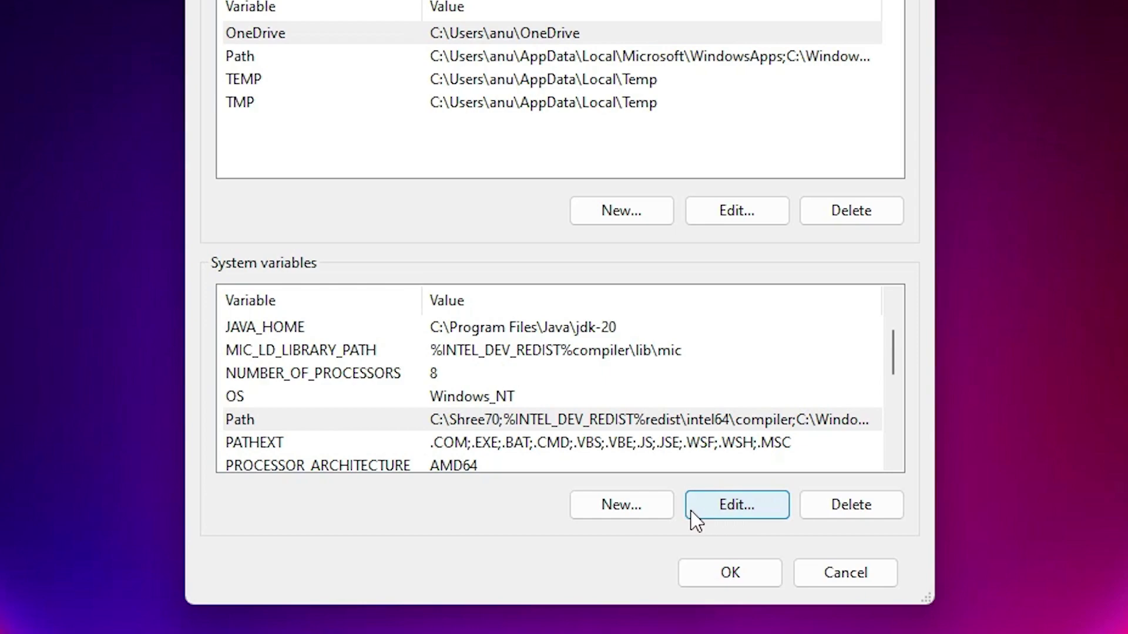
Delete the JAVA_HOME system variable and save and close both dialogs with OK
left_click(331, 336)
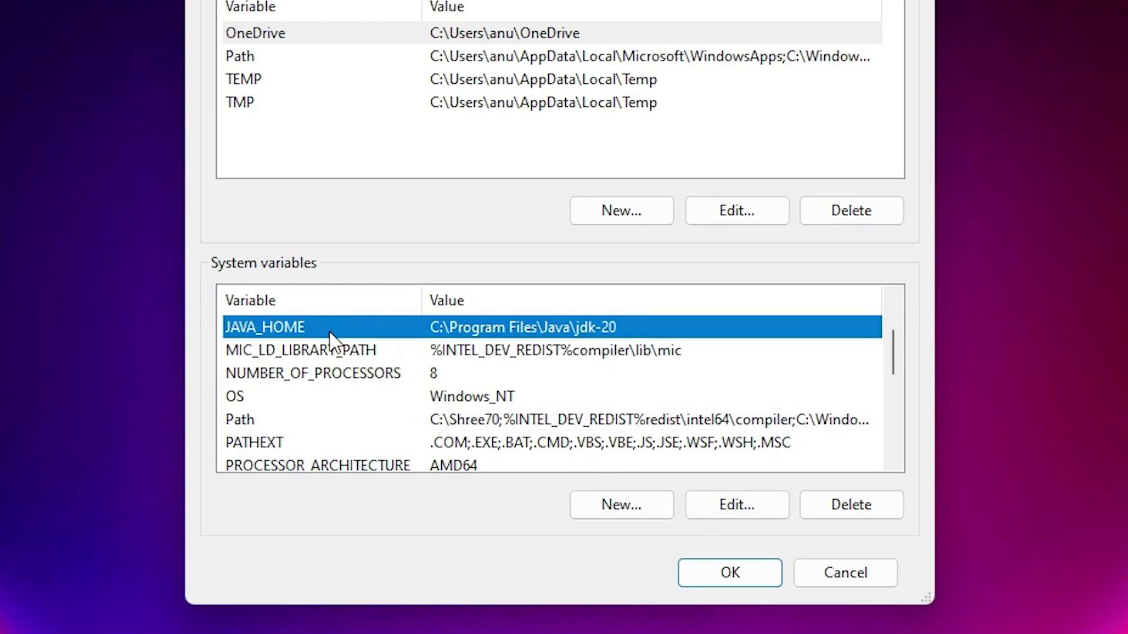
left_click(873, 506)
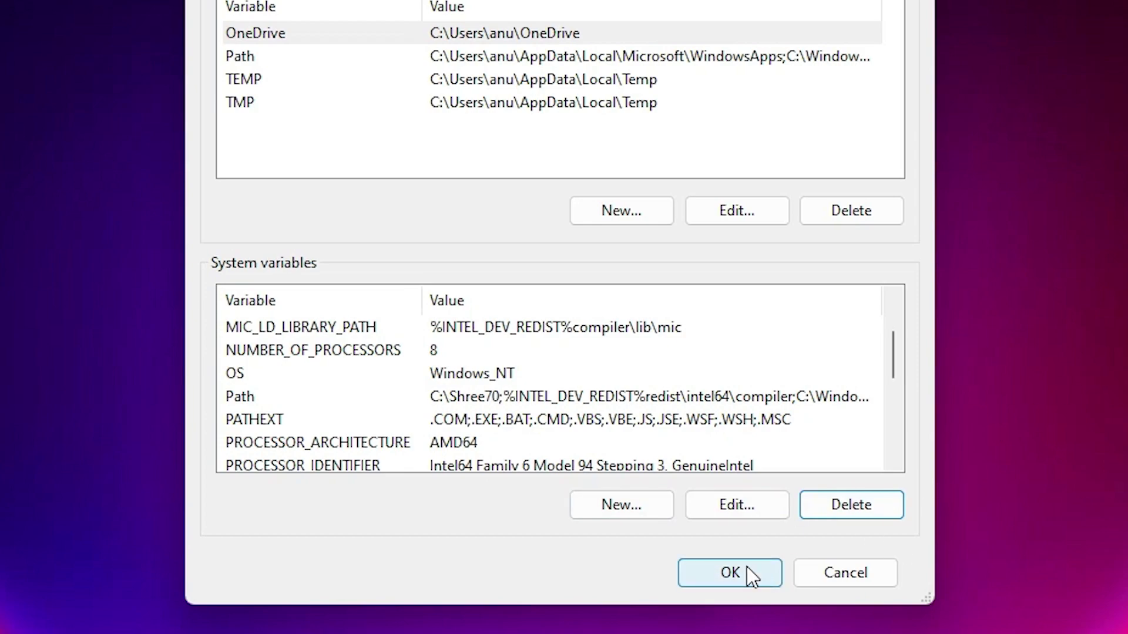
left_click(763, 571)
left_click(456, 576)
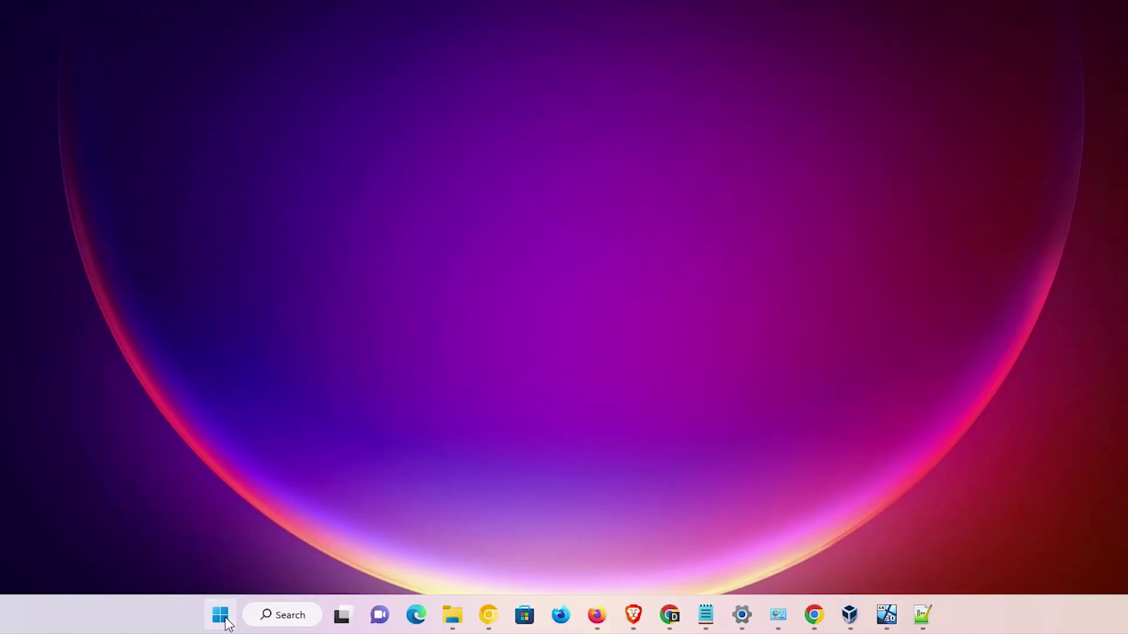
In a new Command Prompt, run java --version and get 'java' is not recognized
left_click(222, 617)
type("cmd")
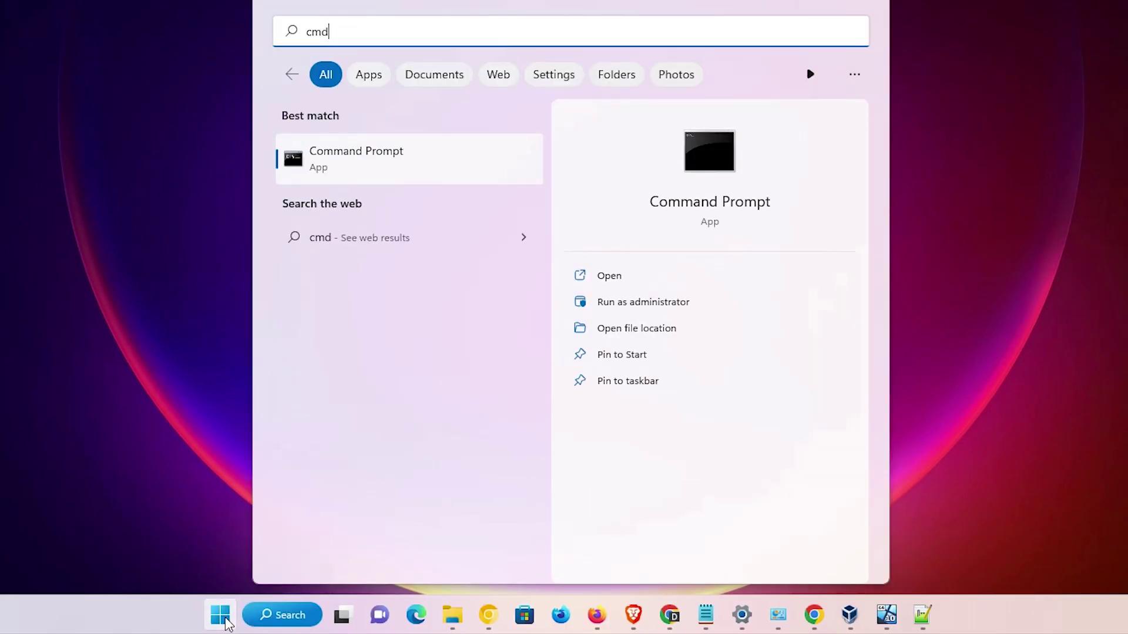
left_click(381, 168)
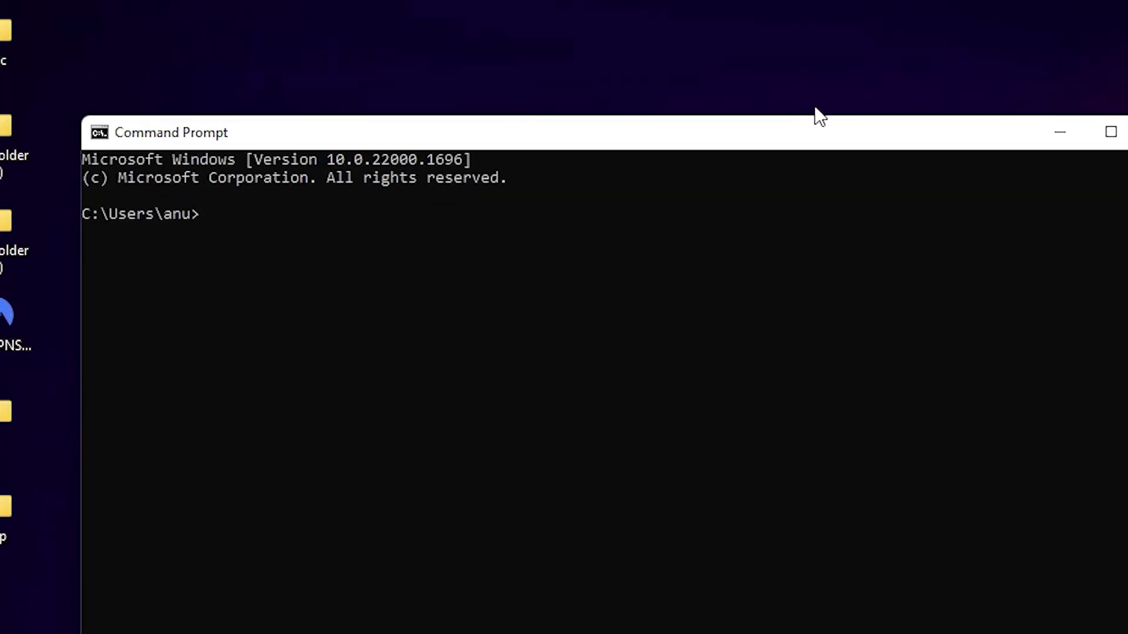
left_click_drag(819, 116, 1101, 276)
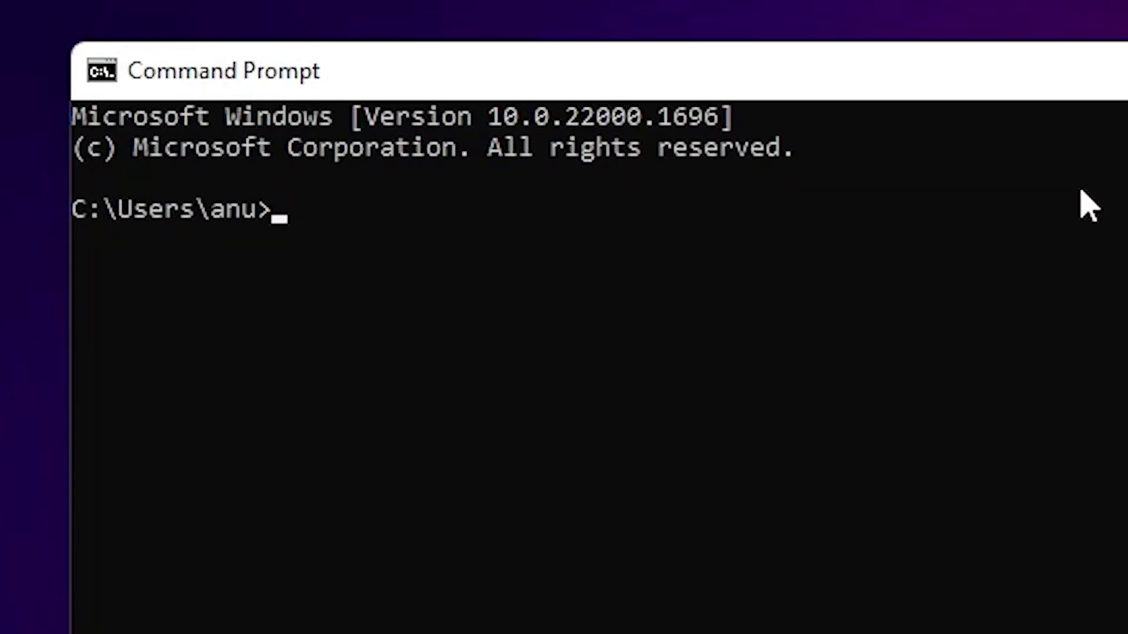
type("java ")
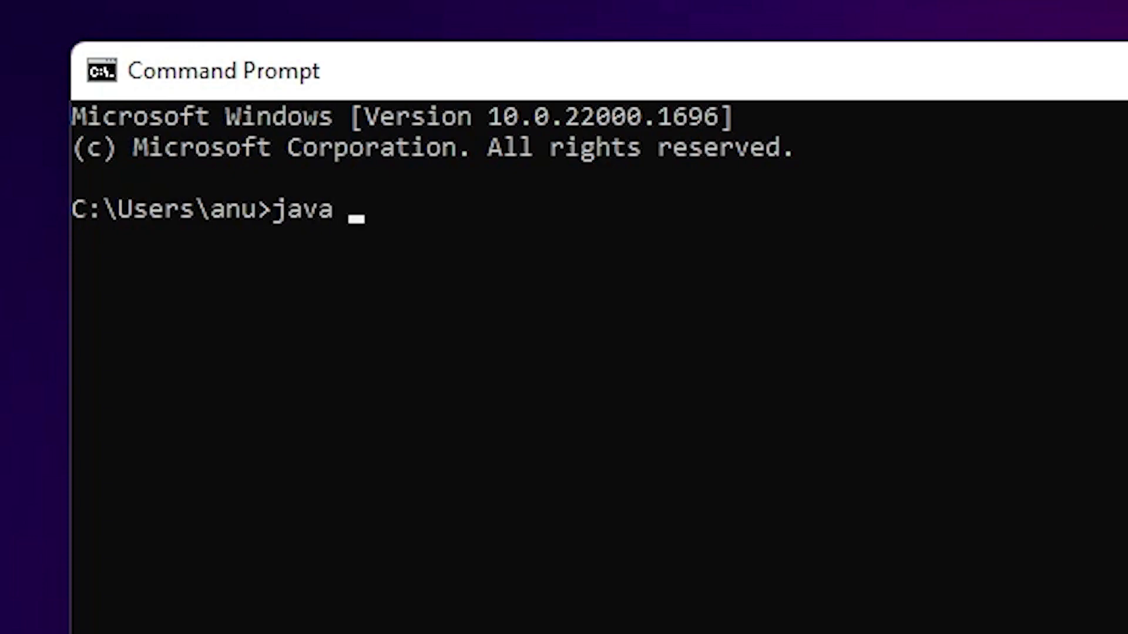
type("--version")
key("Return")
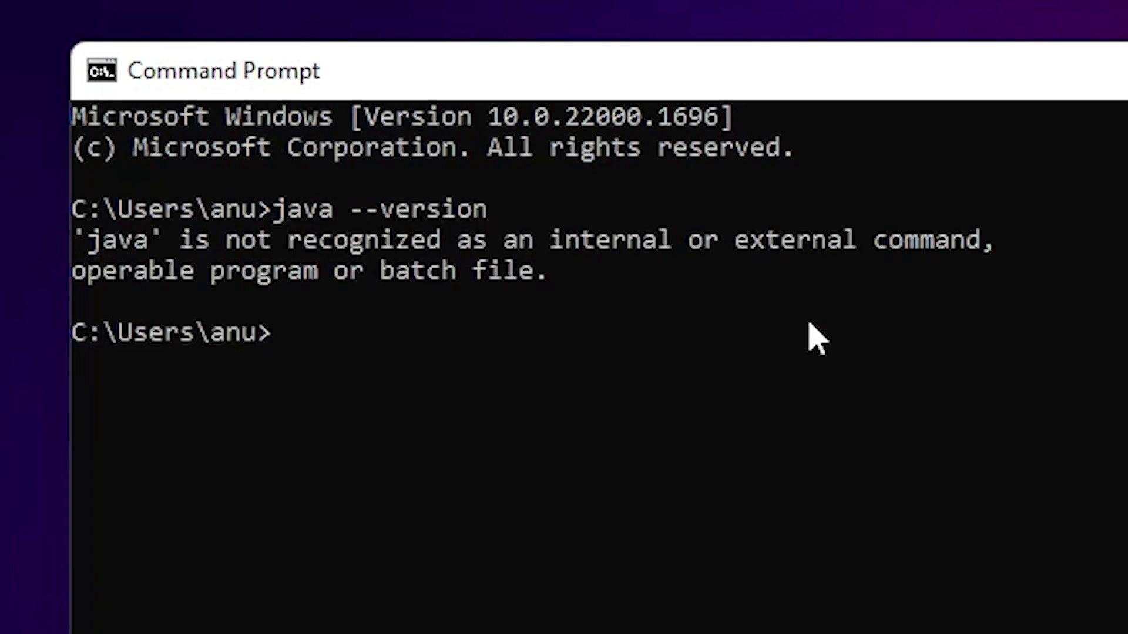